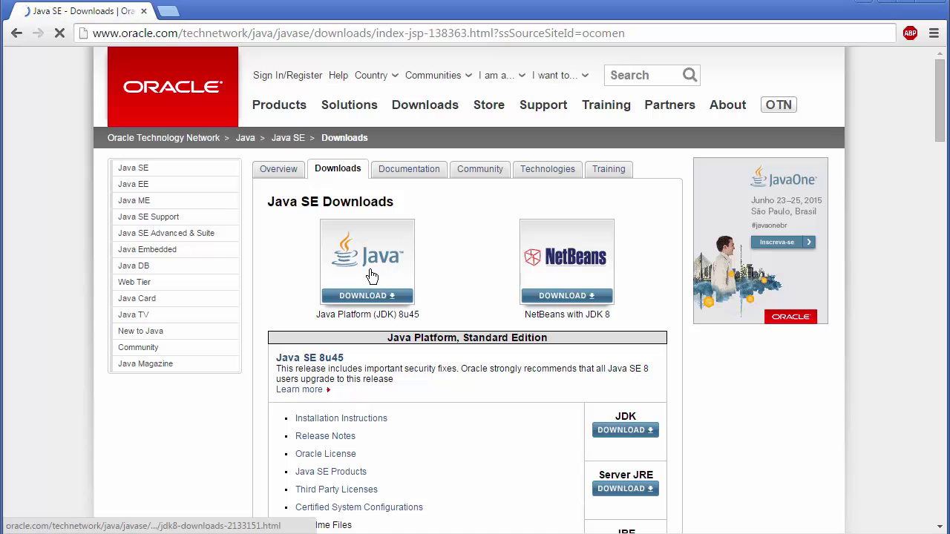
Open the Java Platform (JDK) 8u45 download page and accept its Oracle Binary Code License Agreement
{"action": "left_click", "coordinate": [367, 258]}
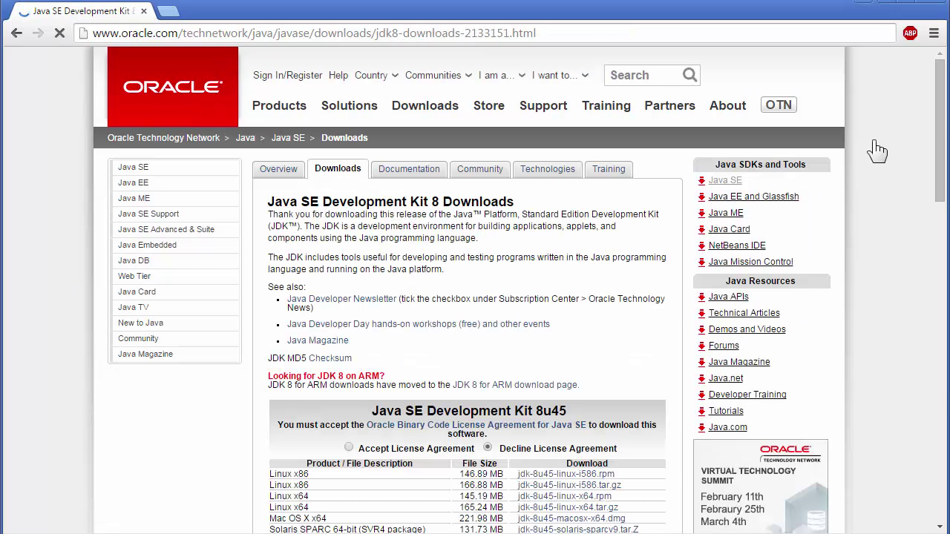
{"action": "left_click_drag", "start_coordinate": [941, 75], "coordinate": [942, 186]}
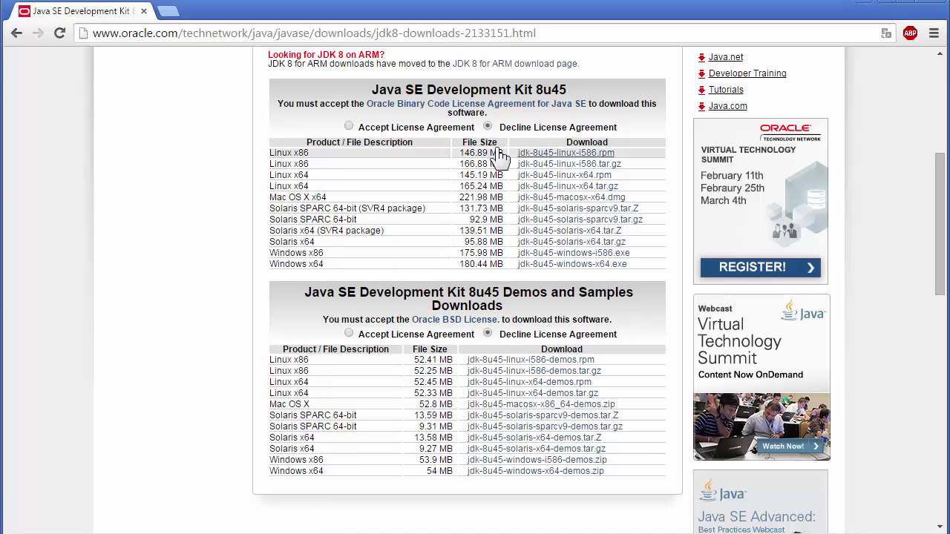
{"action": "left_click", "coordinate": [349, 126]}
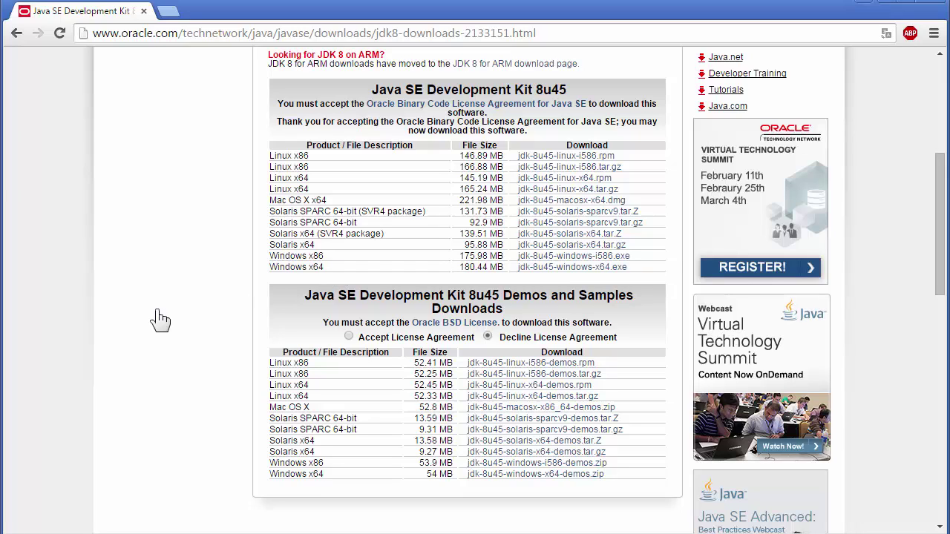
Check in the Windows computer properties whether the operating system is 32-bit or 64-bit
{"action": "key", "text": "super"}
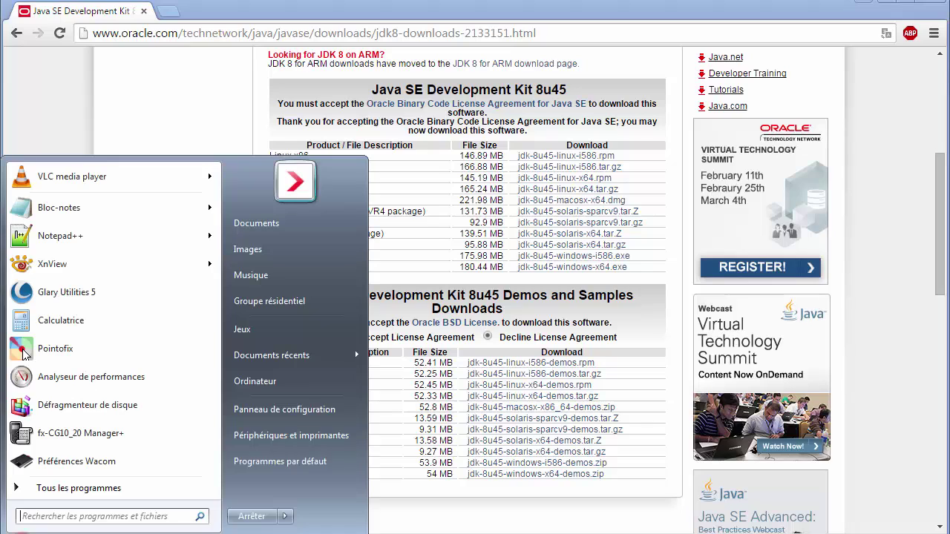
{"action": "right_click", "coordinate": [263, 389]}
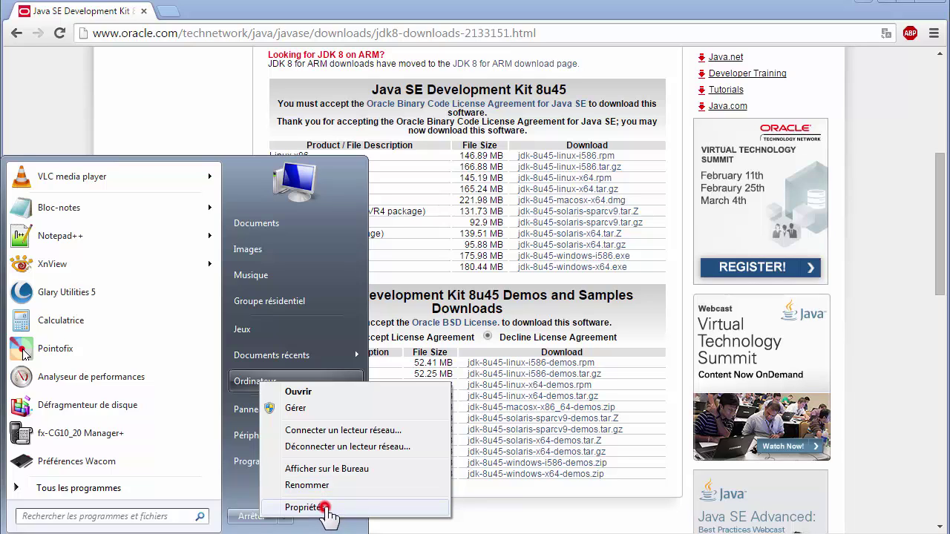
{"action": "left_click", "coordinate": [325, 508]}
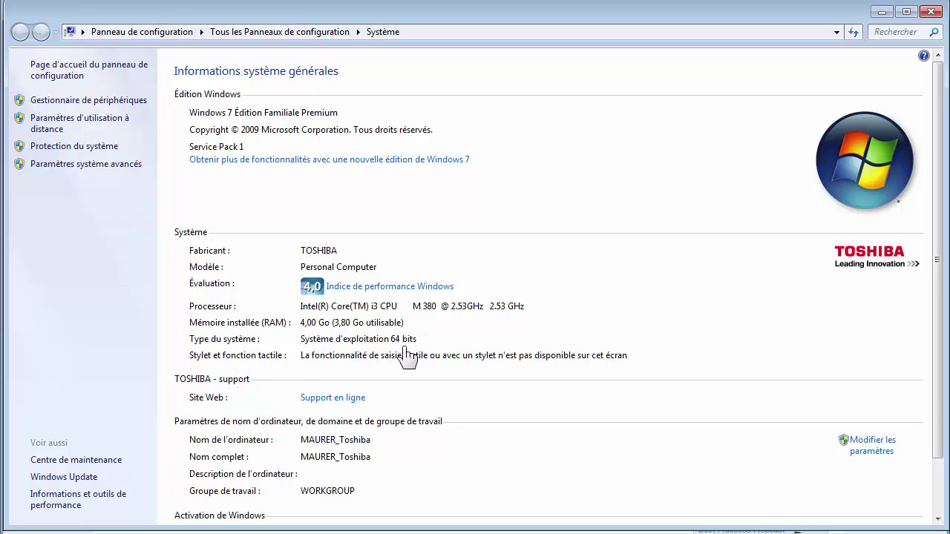
{"action": "left_click", "coordinate": [927, 12]}
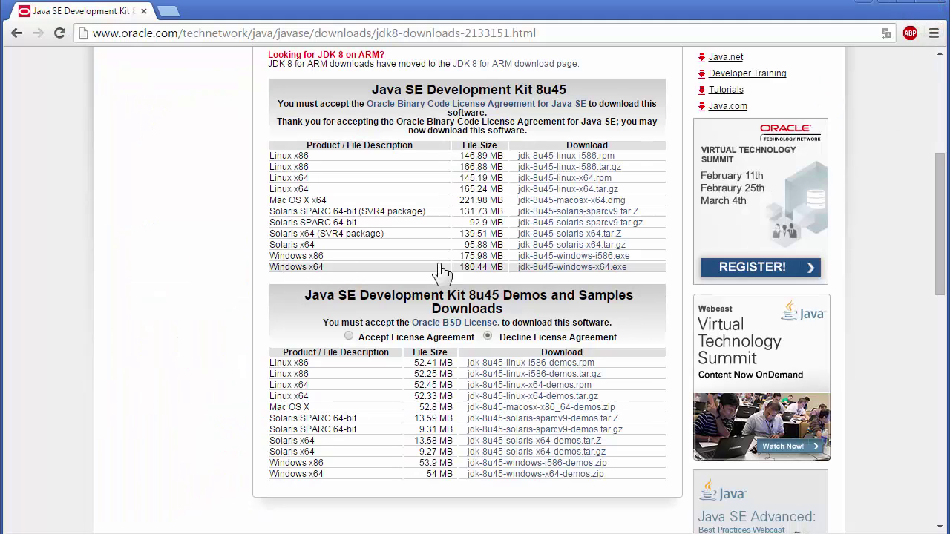
Download the Windows x64 JDK installer jdk-8u45-windows-x64.exe into the Téléchargements folder
{"action": "left_click", "coordinate": [563, 269]}
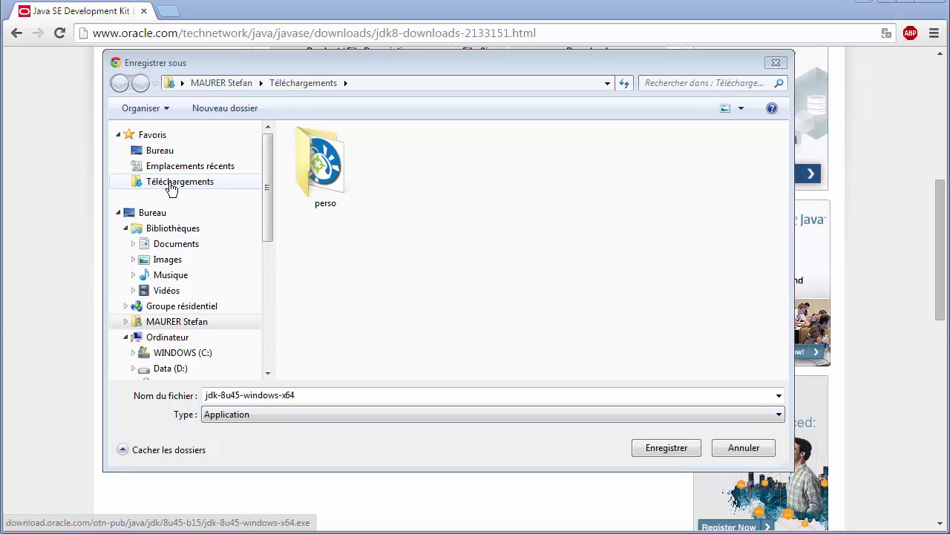
{"action": "left_click", "coordinate": [668, 449]}
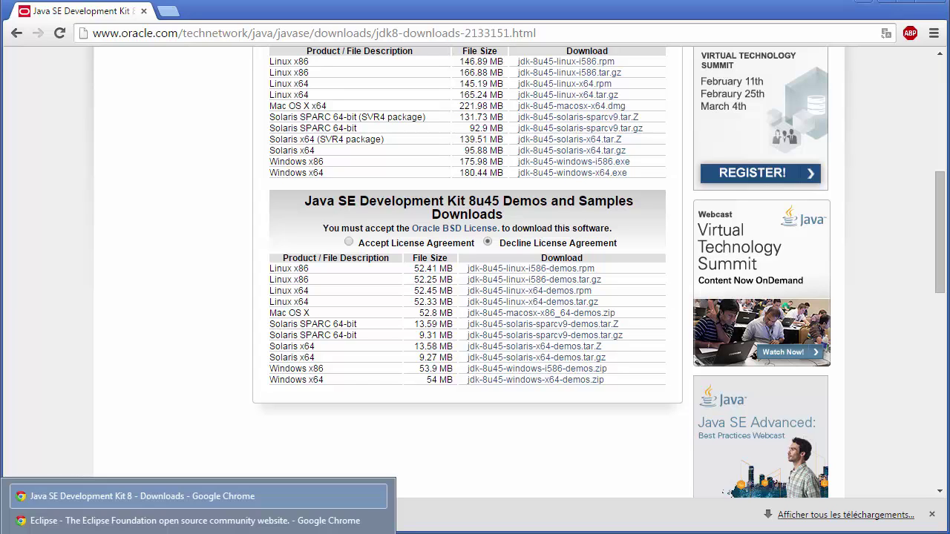
Switch to the Eclipse website and download the Windows 64 Bit package of Eclipse IDE for Java Developers into the Téléchargements folder
{"action": "left_click", "coordinate": [63, 517]}
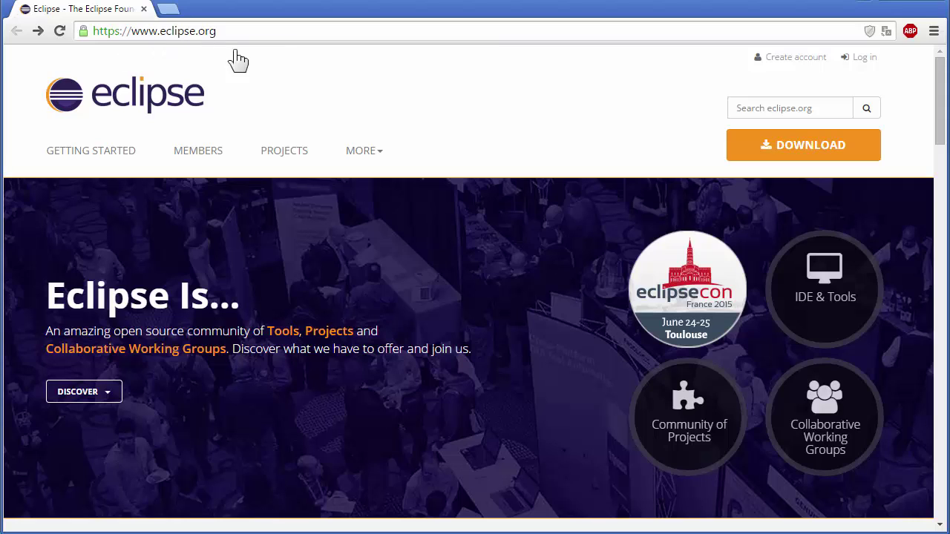
{"action": "left_click", "coordinate": [796, 151]}
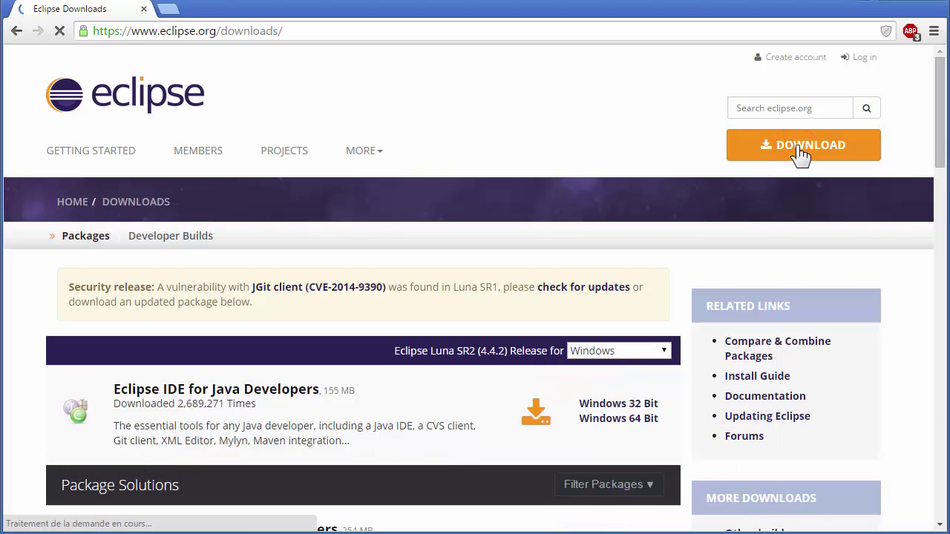
{"action": "left_click", "coordinate": [664, 353]}
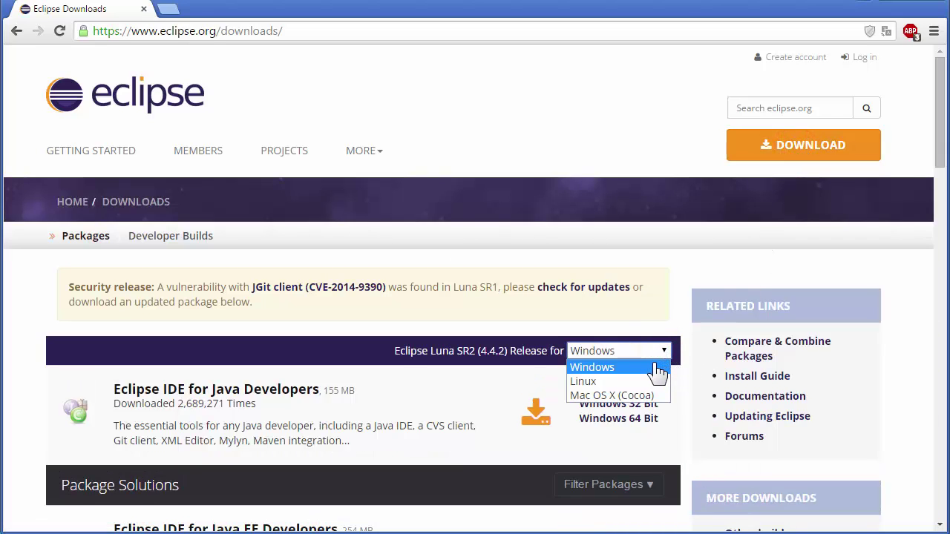
{"action": "left_click", "coordinate": [656, 368]}
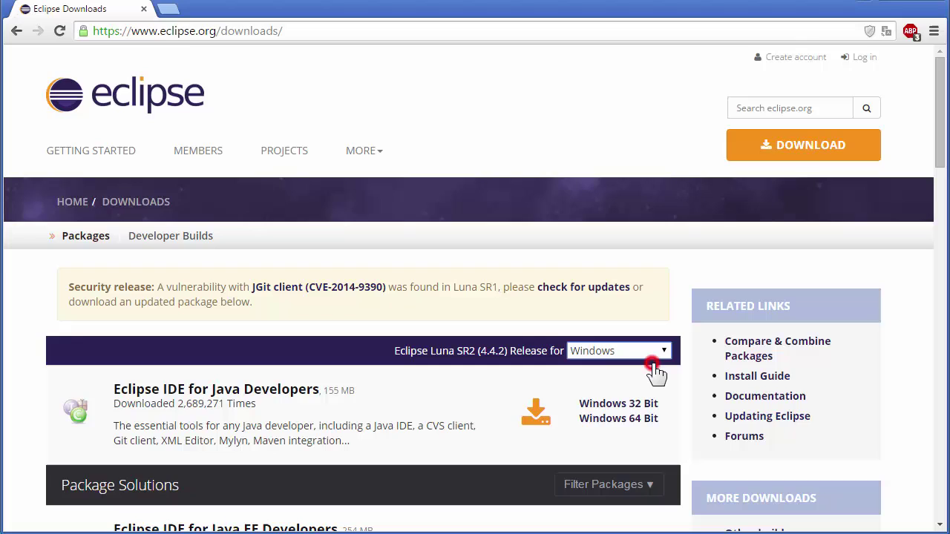
{"action": "left_click", "coordinate": [614, 426]}
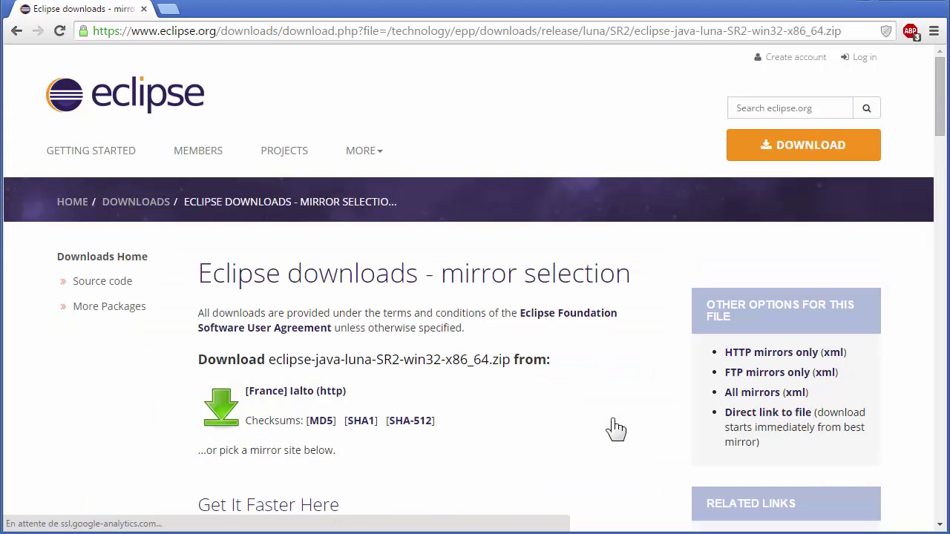
{"action": "left_click", "coordinate": [229, 413]}
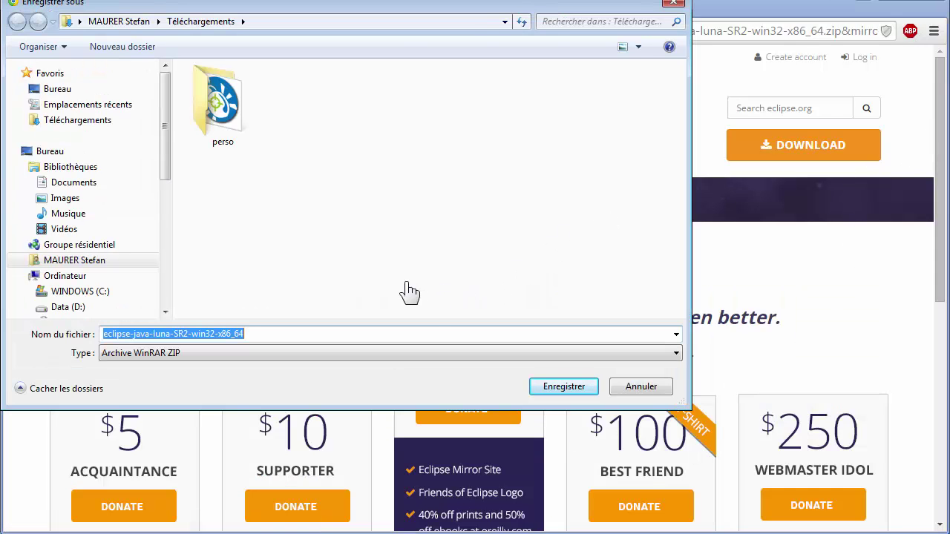
{"action": "left_click", "coordinate": [561, 386]}
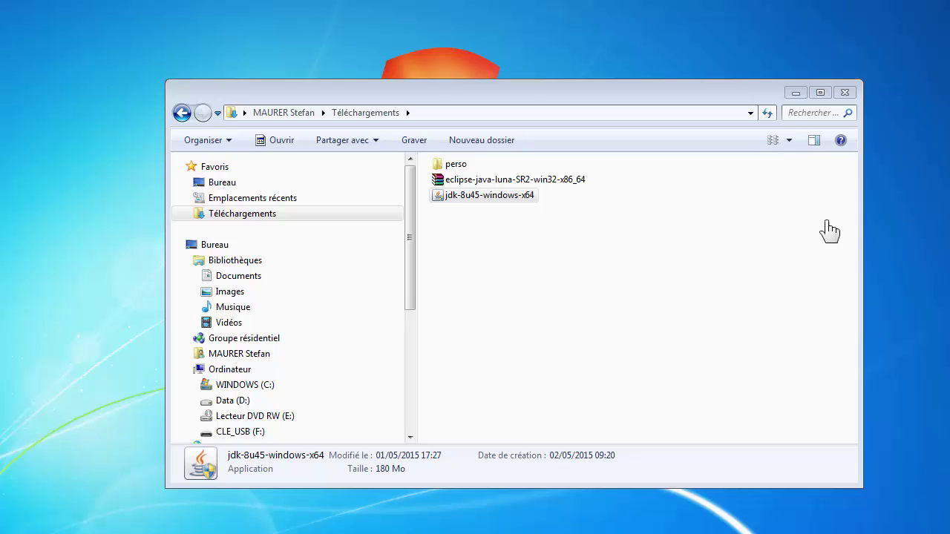
Install Java SE Development Kit 8 Update 45 from jdk-8u45-windows-x64, keeping the default features and destination folders
{"action": "left_click", "coordinate": [480, 197]}
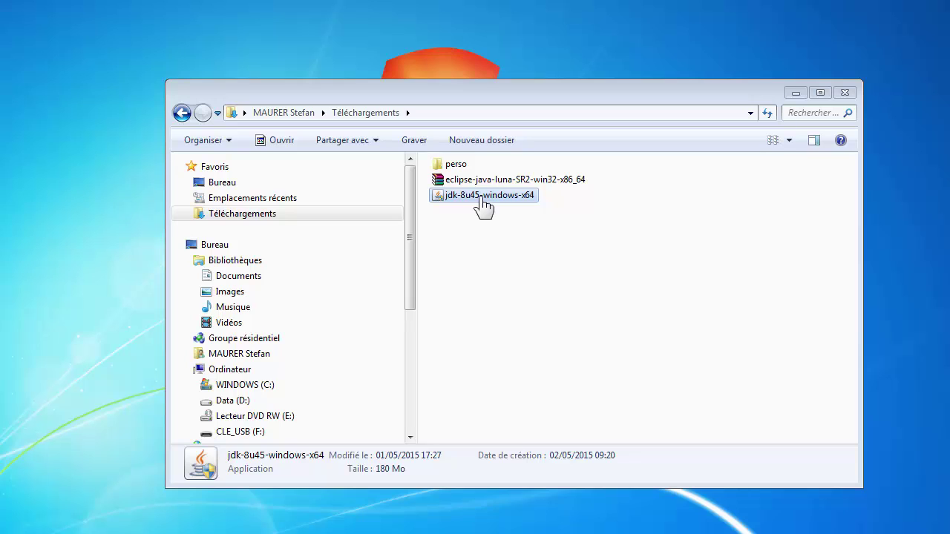
{"action": "double_click", "coordinate": [480, 198]}
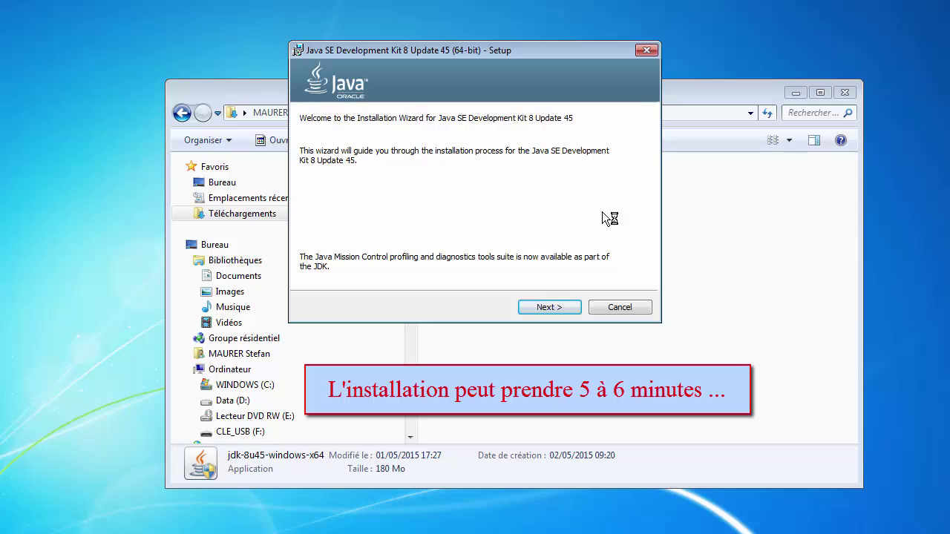
{"action": "left_click", "coordinate": [549, 308]}
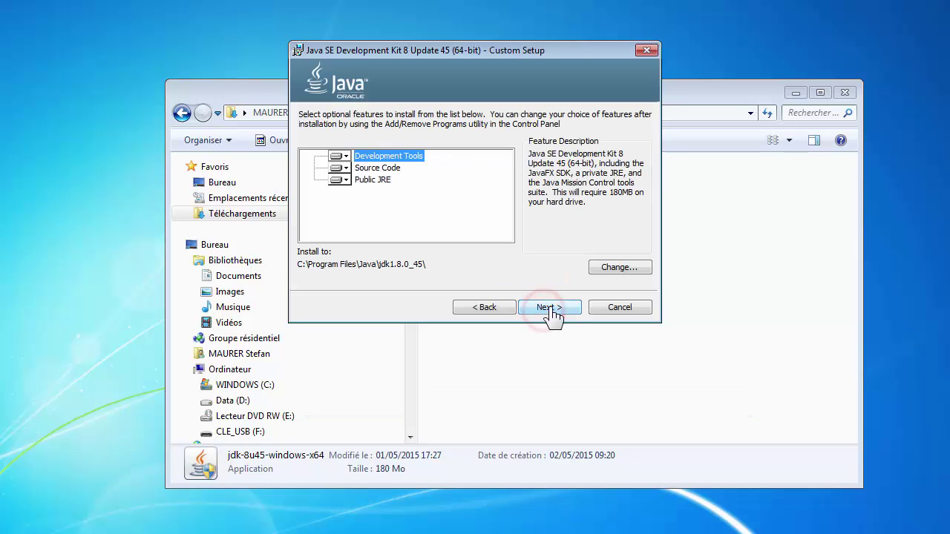
{"action": "left_click", "coordinate": [552, 310]}
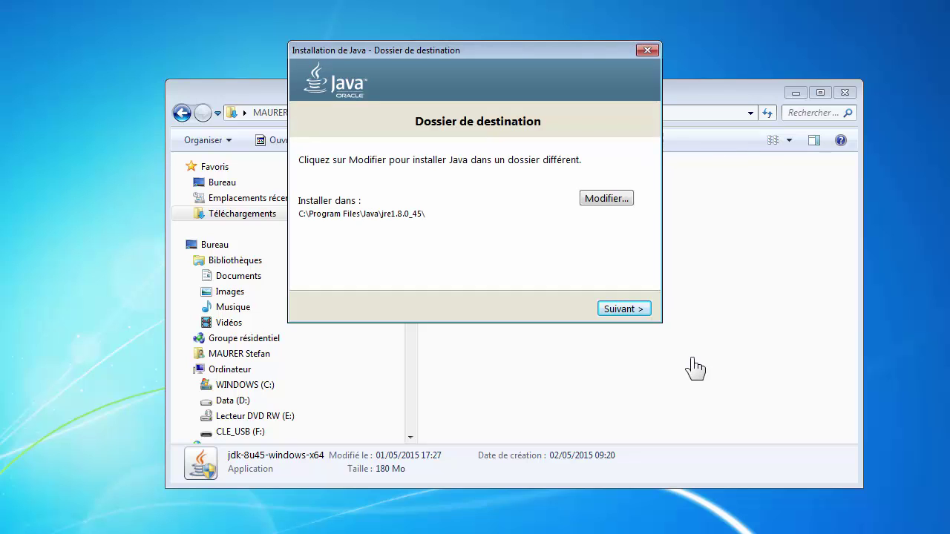
{"action": "left_click", "coordinate": [627, 309]}
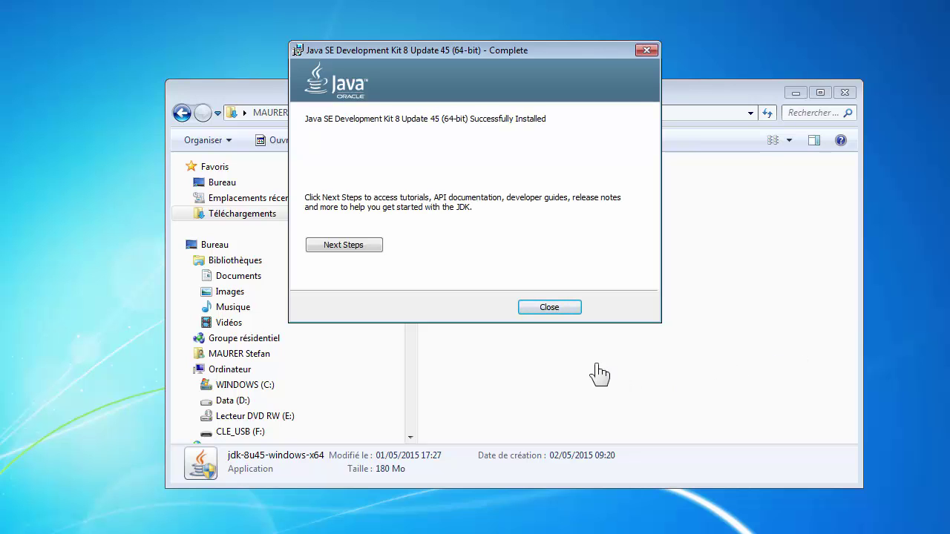
{"action": "left_click", "coordinate": [549, 307]}
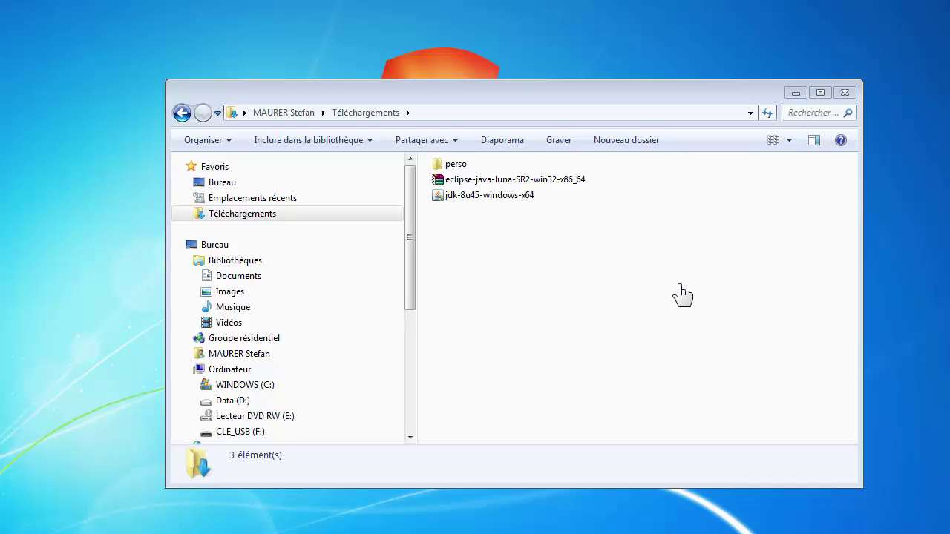
Extract the eclipse-java-luna-SR2-win32-x86_64 archive with the default options and close the archive
{"action": "double_click", "coordinate": [512, 180]}
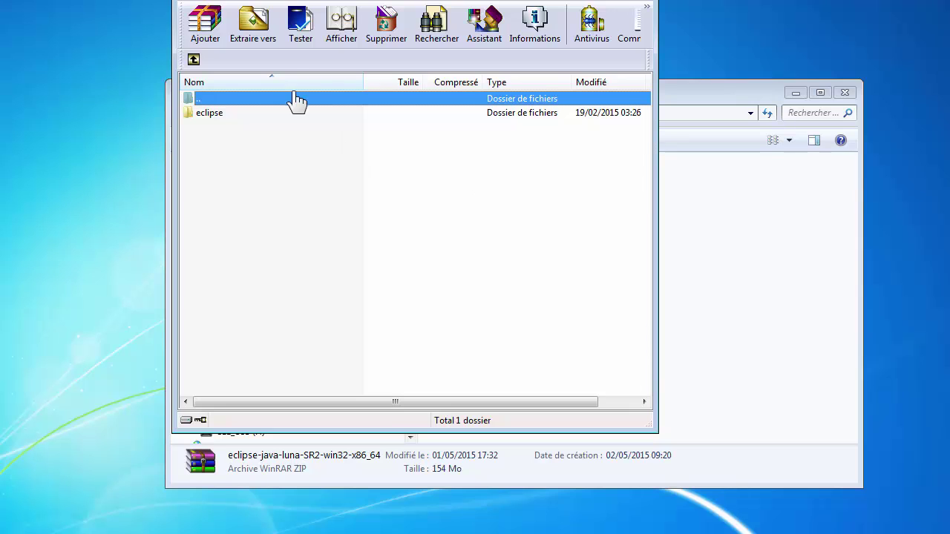
{"action": "left_click", "coordinate": [256, 29]}
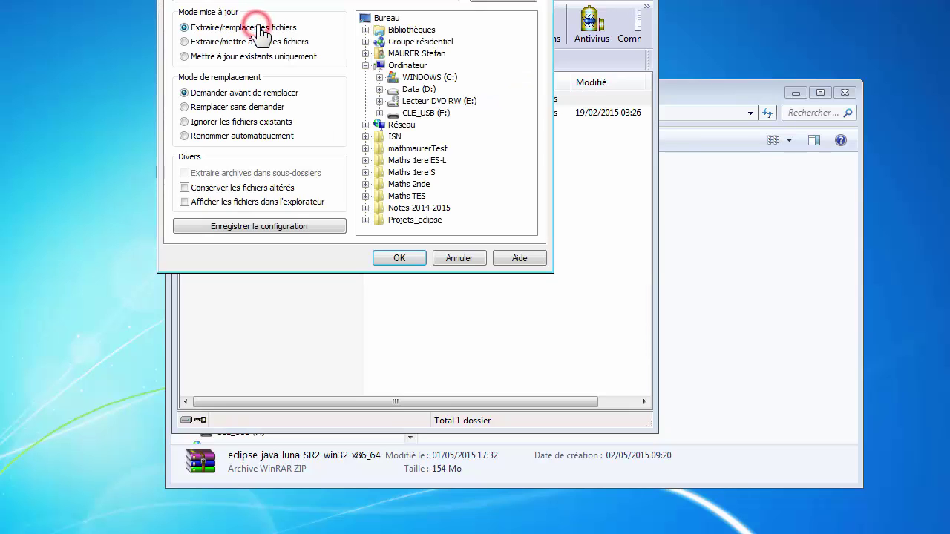
{"action": "left_click", "coordinate": [401, 257]}
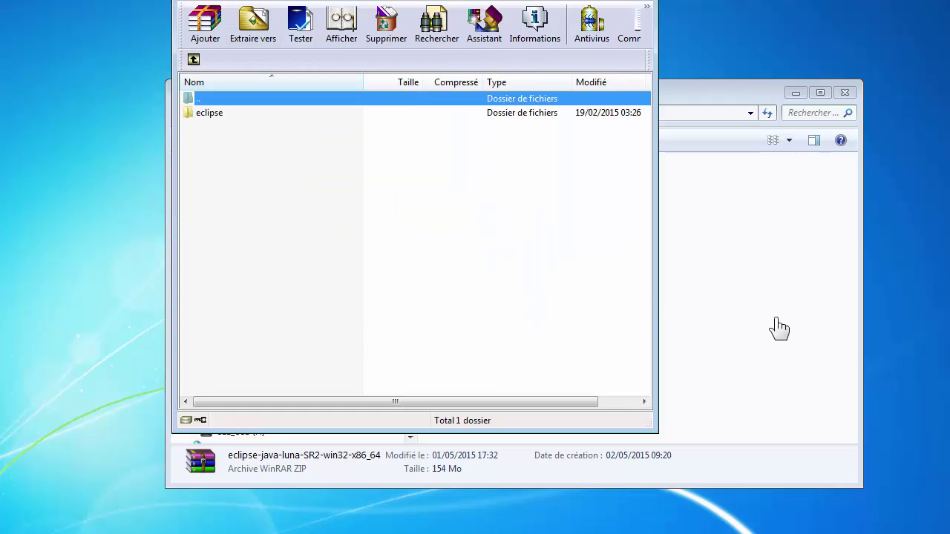
{"action": "key", "text": "Escape"}
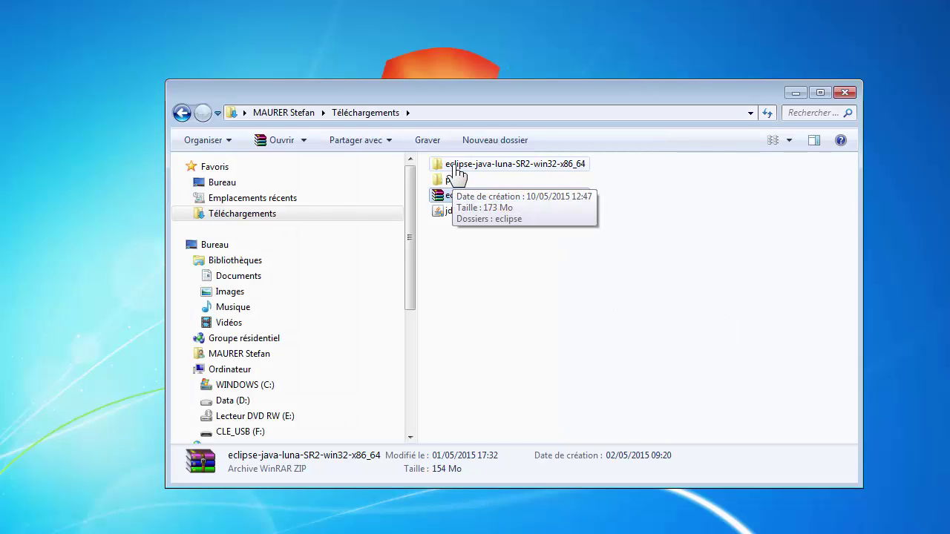
Move the eclipse folder out of the extracted eclipse-java-luna-SR2-win32-x86_64 folder into Program Files on drive C:
{"action": "double_click", "coordinate": [519, 170]}
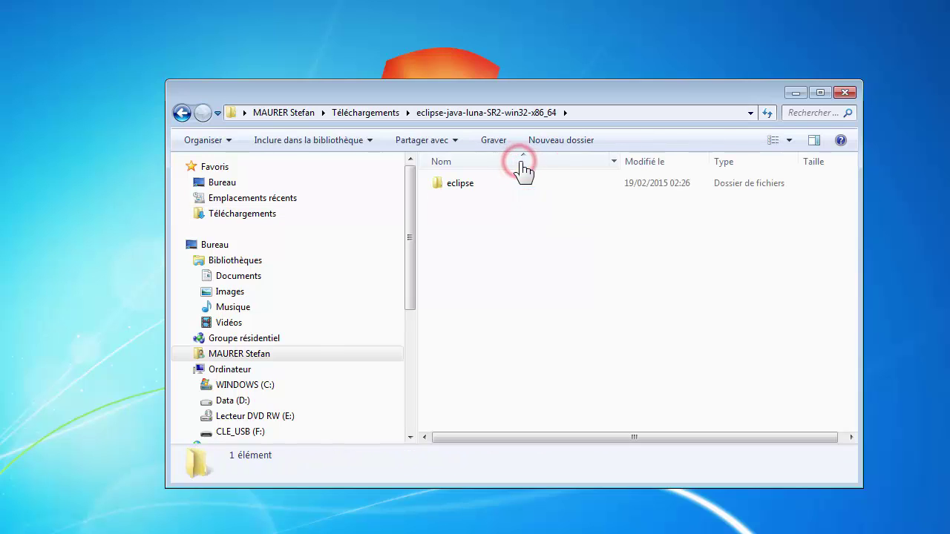
{"action": "right_click", "coordinate": [460, 191]}
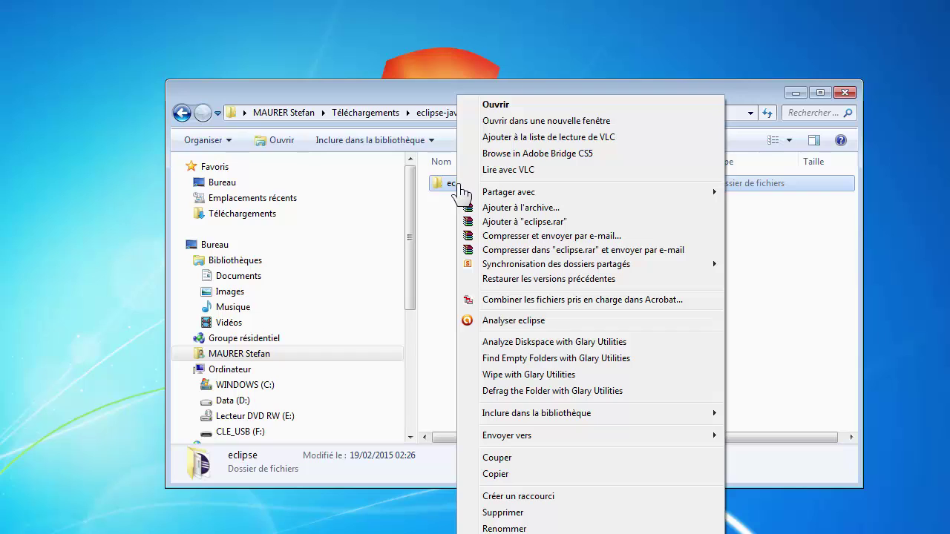
{"action": "left_click", "coordinate": [525, 458]}
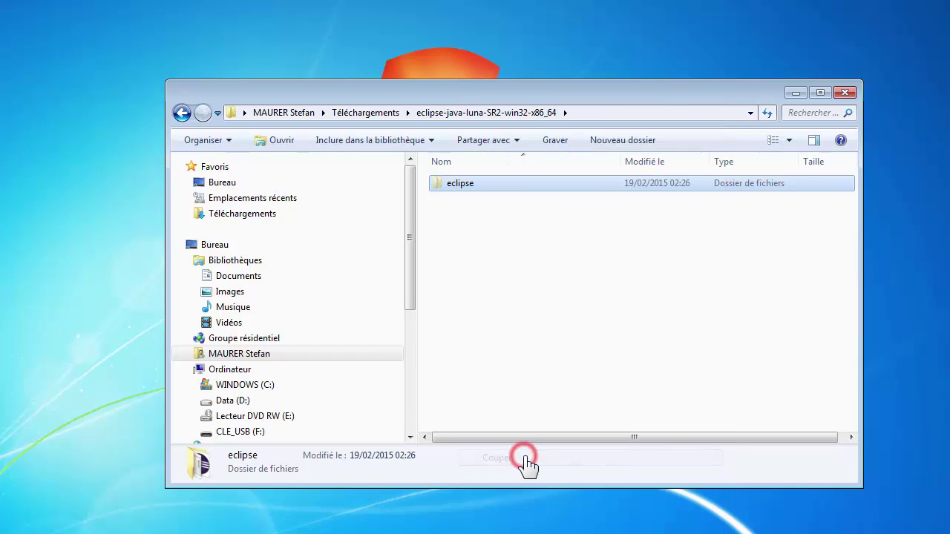
{"action": "left_click_drag", "start_coordinate": [411, 248], "coordinate": [429, 334]}
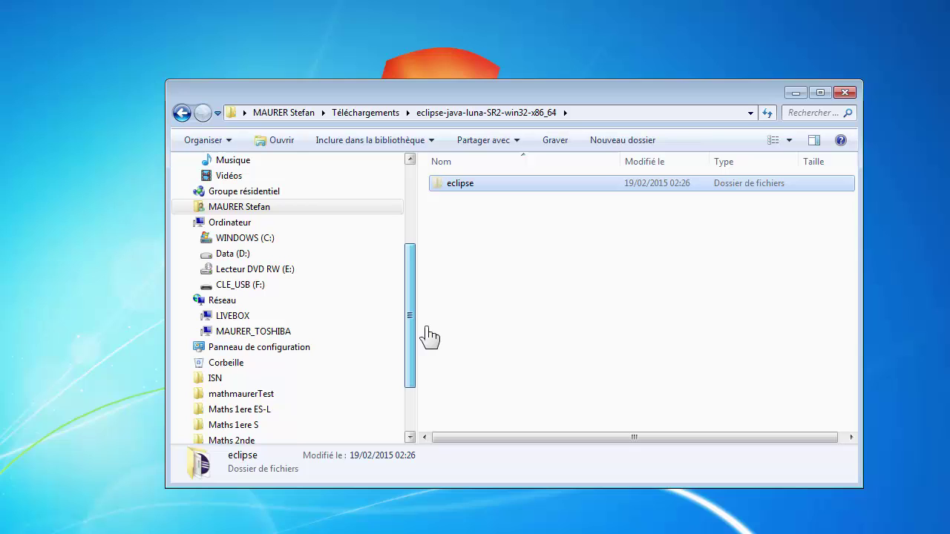
{"action": "left_click", "coordinate": [195, 239]}
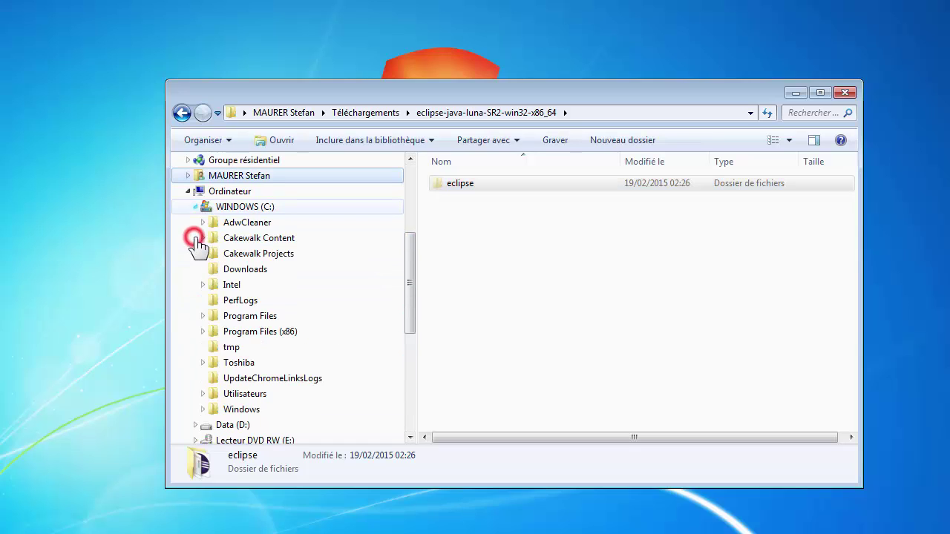
{"action": "left_click", "coordinate": [265, 316]}
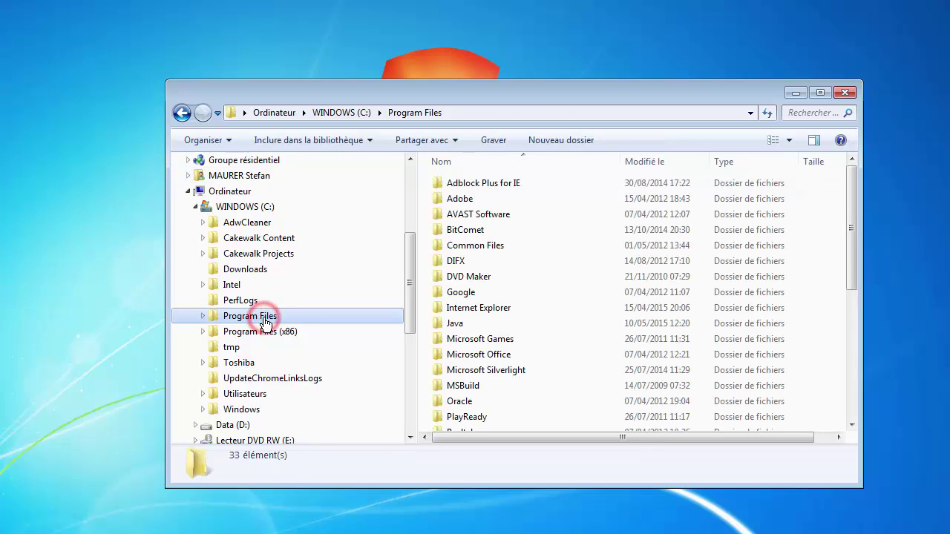
{"action": "right_click", "coordinate": [574, 245]}
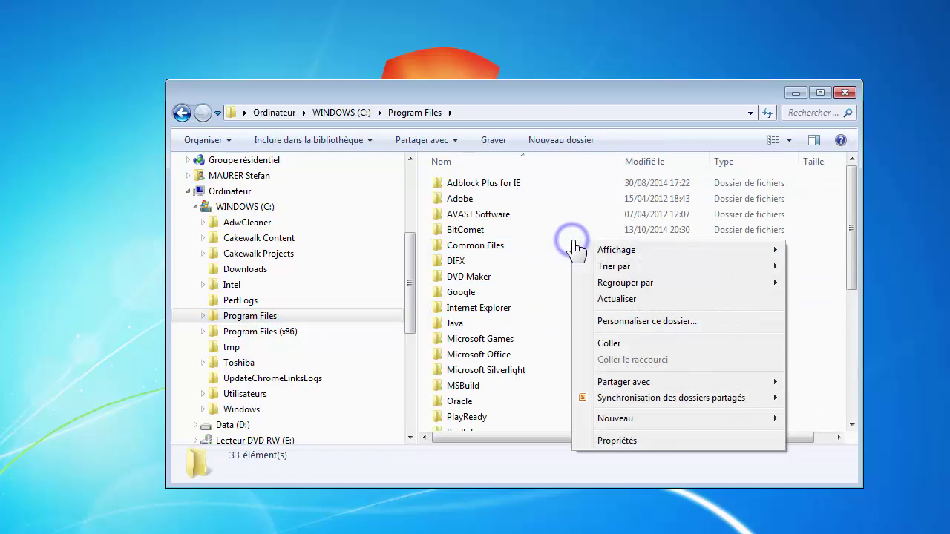
{"action": "left_click", "coordinate": [607, 343]}
{"action": "left_click", "coordinate": [454, 254]}
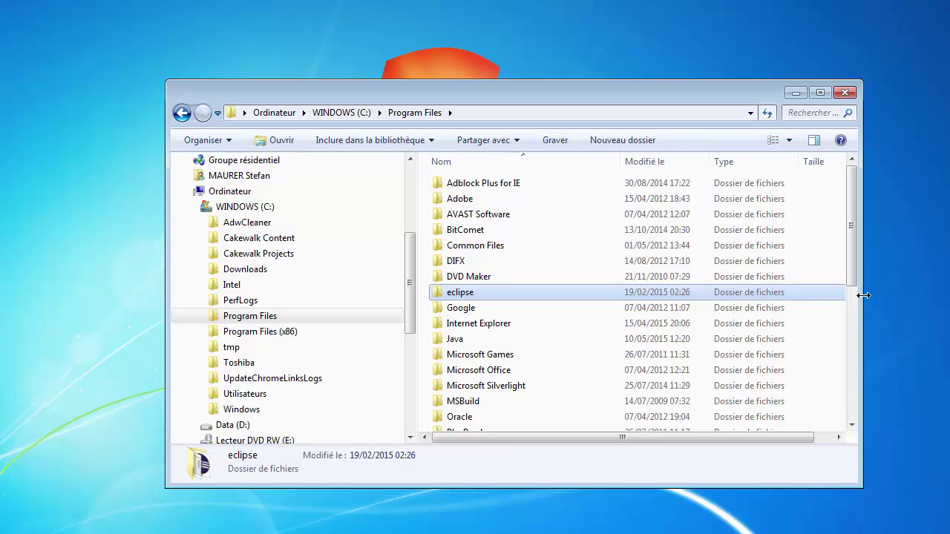
Create a shortcut to the eclipse application from Program Files\eclipse, move it onto the desktop, and close the folder window
{"action": "mouse_move", "coordinate": [466, 297]}
{"action": "double_click", "coordinate": [467, 293]}
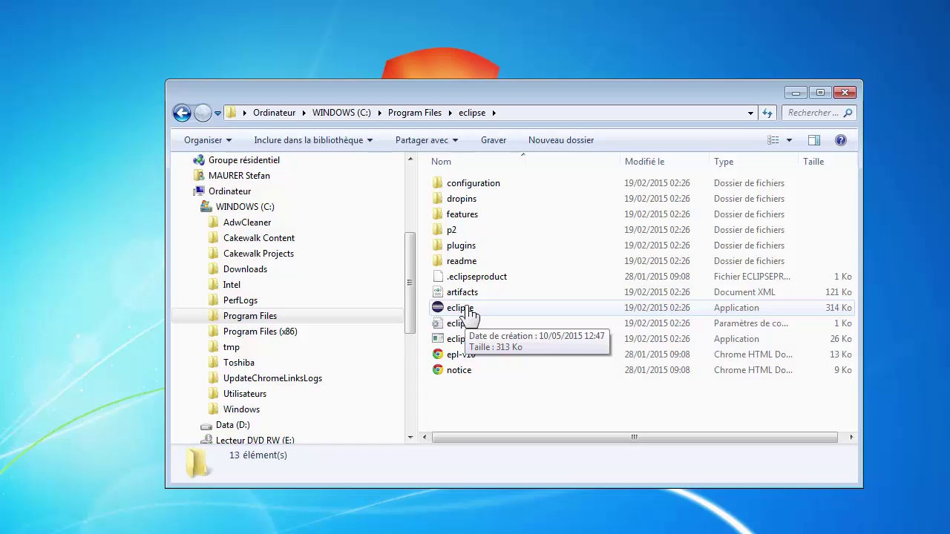
{"action": "right_click", "coordinate": [470, 316]}
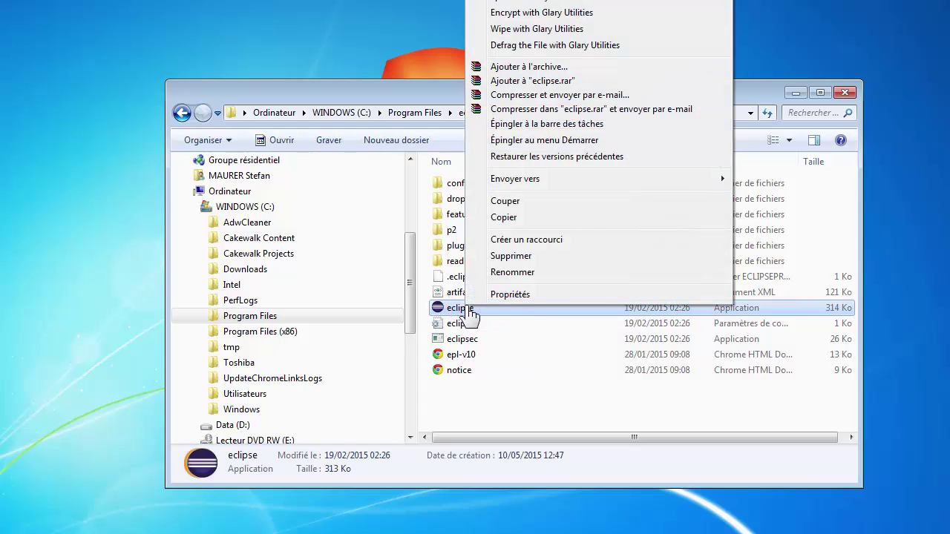
{"action": "left_click", "coordinate": [547, 242]}
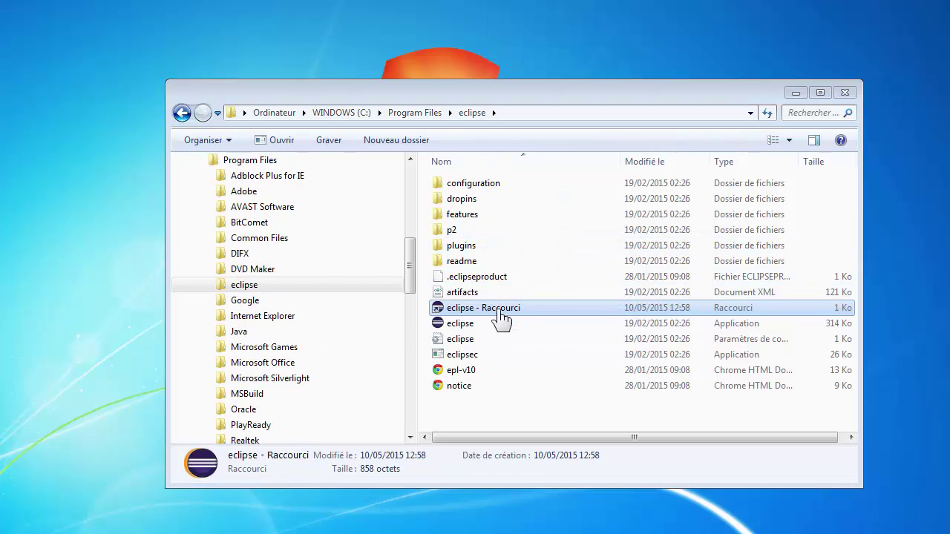
{"action": "left_click_drag", "start_coordinate": [502, 318], "coordinate": [779, 74]}
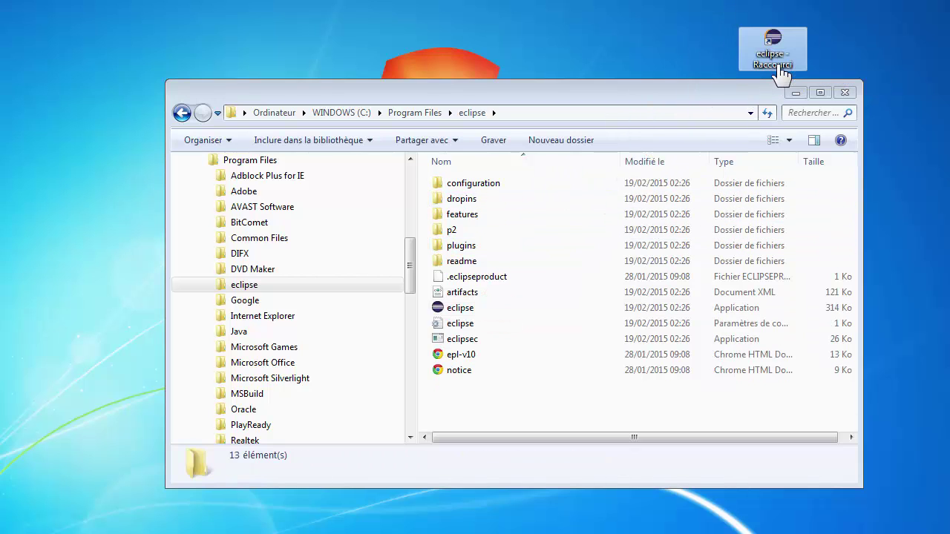
{"action": "left_click", "coordinate": [845, 90]}
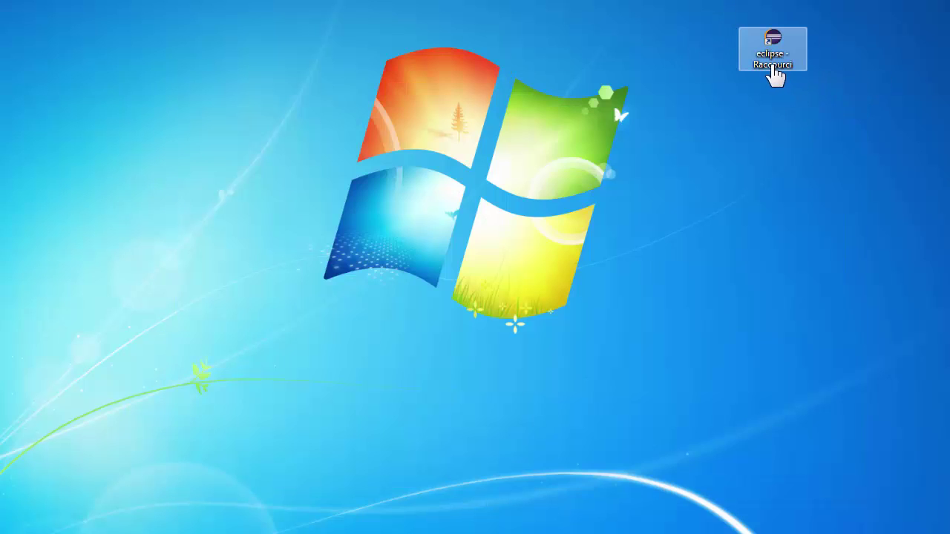
Rename the desktop shortcut as eclipse and reposition it near the desktop's right edge
{"action": "left_click", "coordinate": [777, 72]}
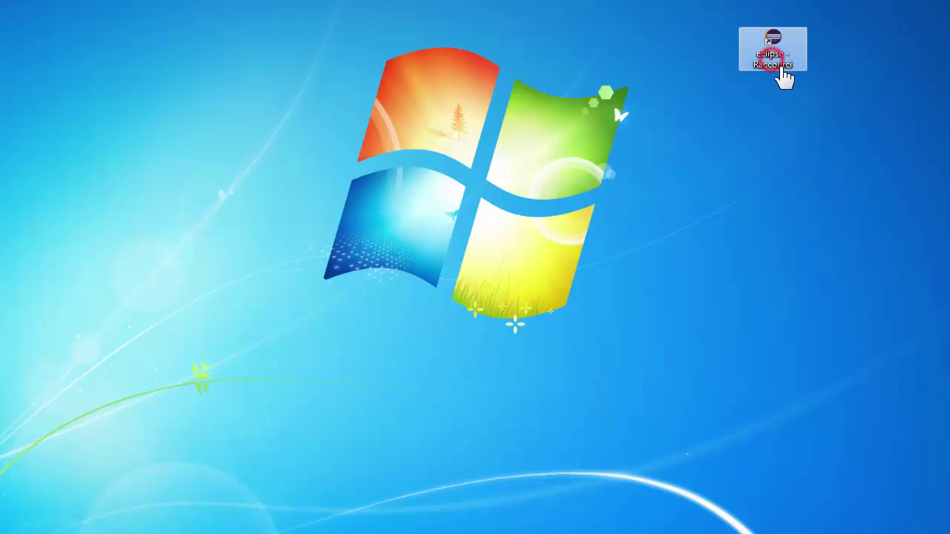
{"action": "double_click", "coordinate": [792, 66]}
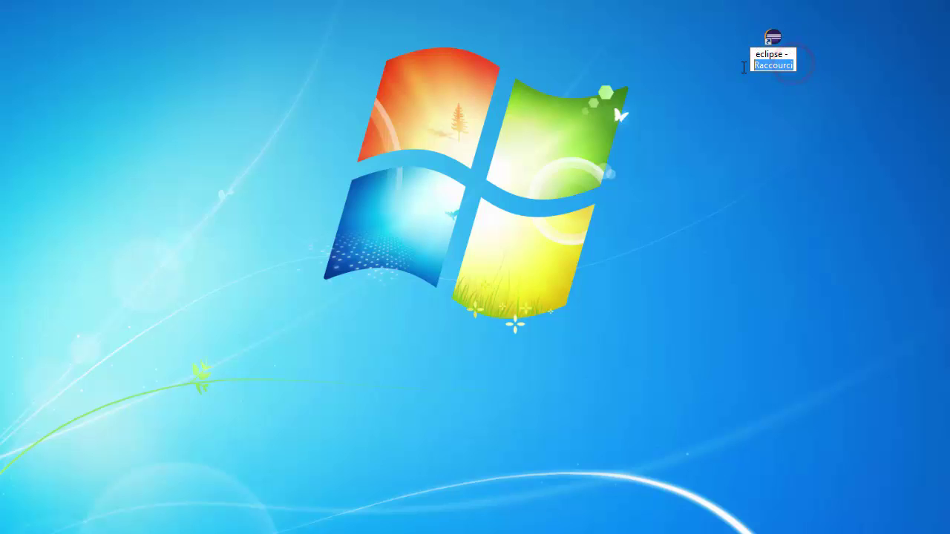
{"action": "key", "text": "BackSpace"}
{"action": "key", "text": "BackSpace"}
{"action": "key", "text": "BackSpace"}
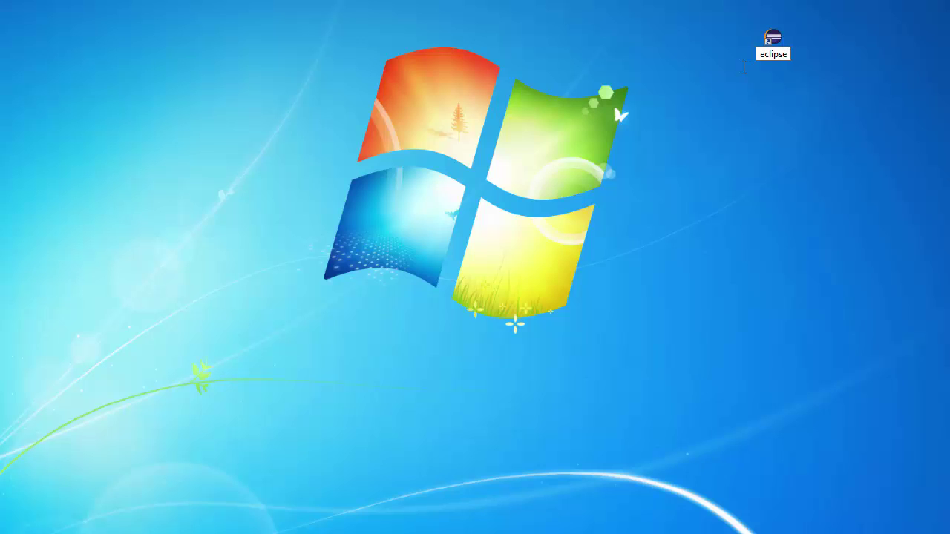
{"action": "key", "text": "Return"}
{"action": "left_click", "coordinate": [741, 68]}
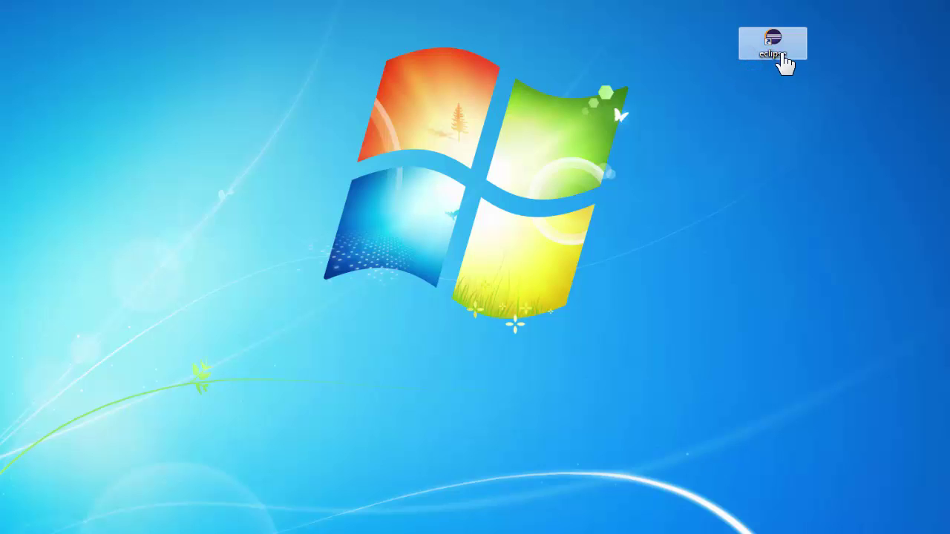
{"action": "left_click_drag", "start_coordinate": [798, 60], "coordinate": [892, 124]}
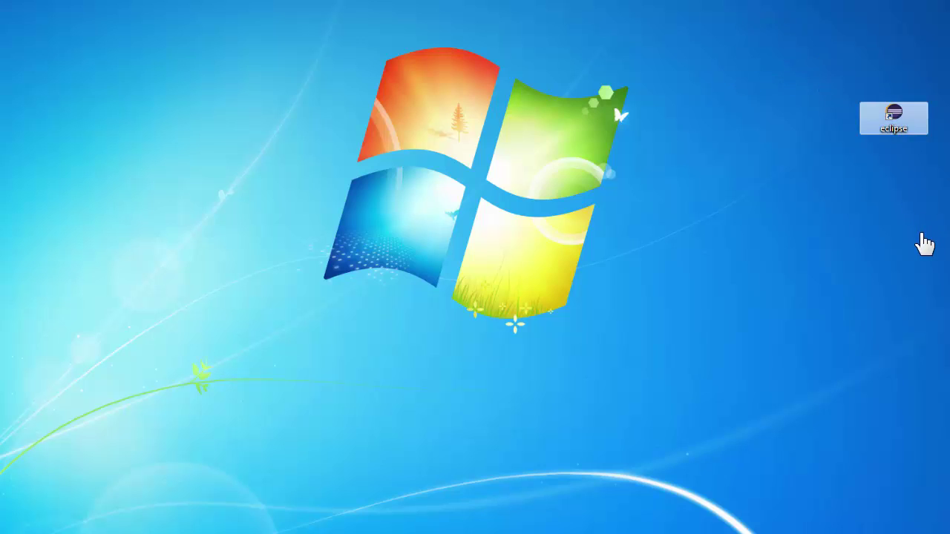